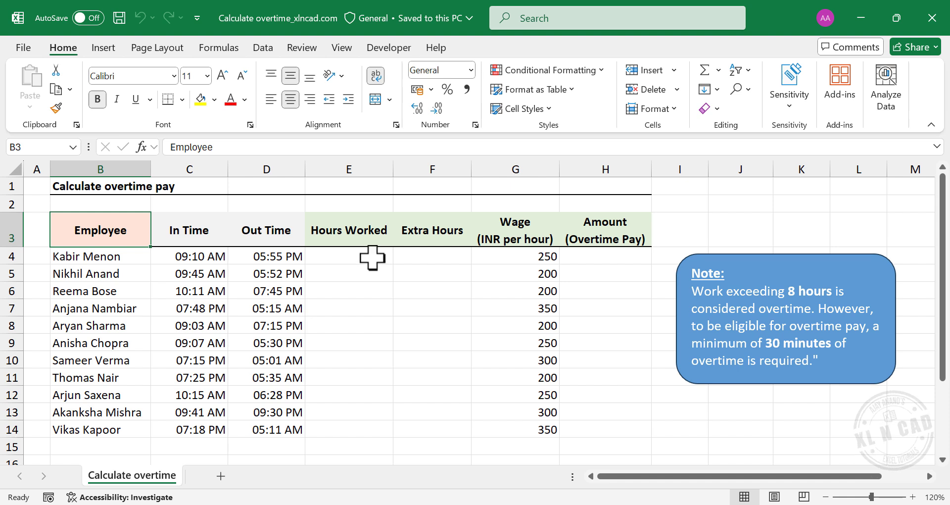
# - Enter =D4-C4 in E4 and copy it down to E10; overnight rows E7 and E10 show ####
pyautogui.click(351, 257)
pyautogui.write('=')
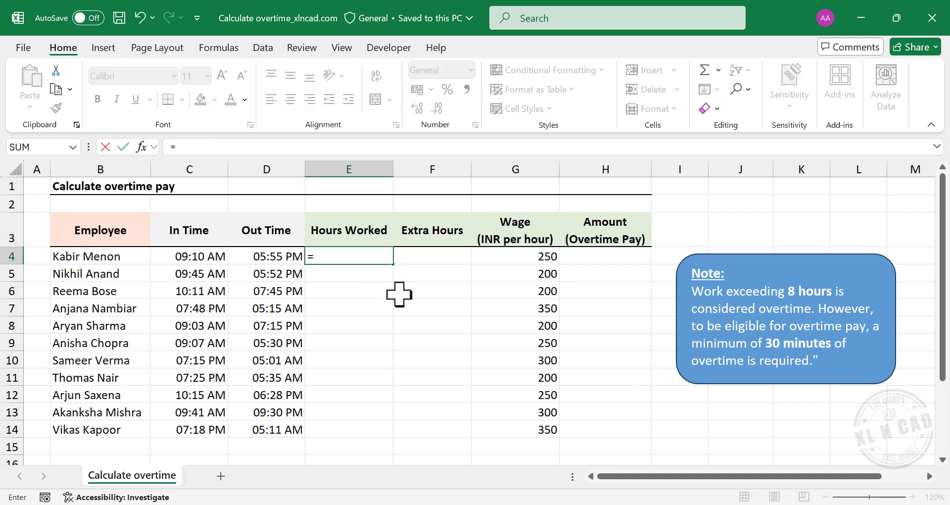
pyautogui.click(249, 257)
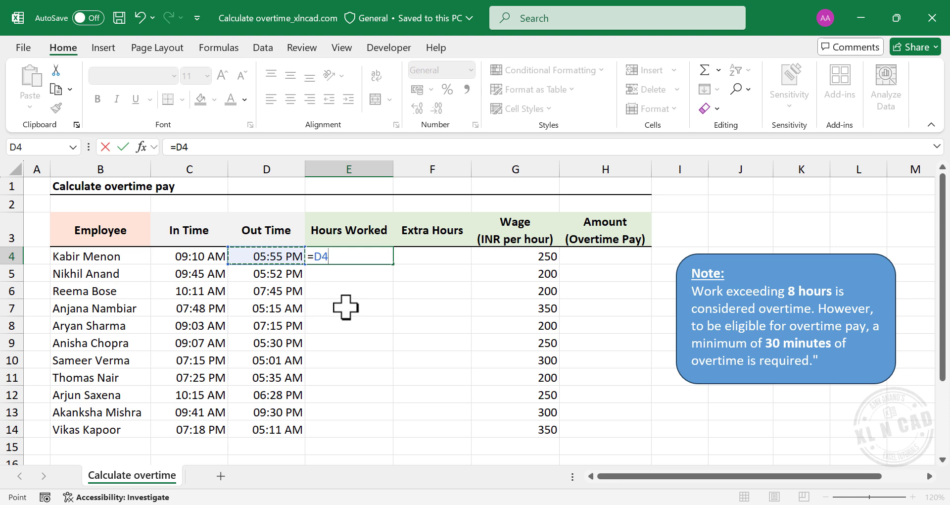
pyautogui.click(187, 255)
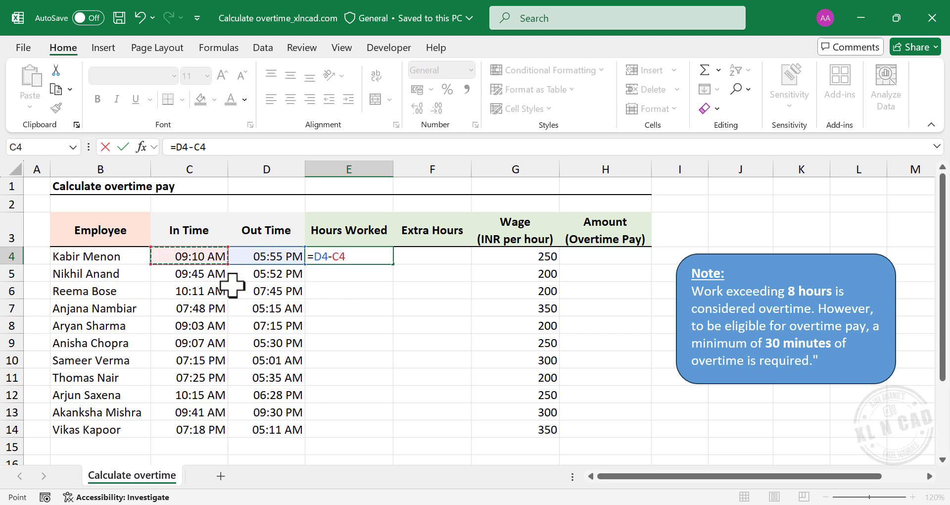
pyautogui.press('Return')
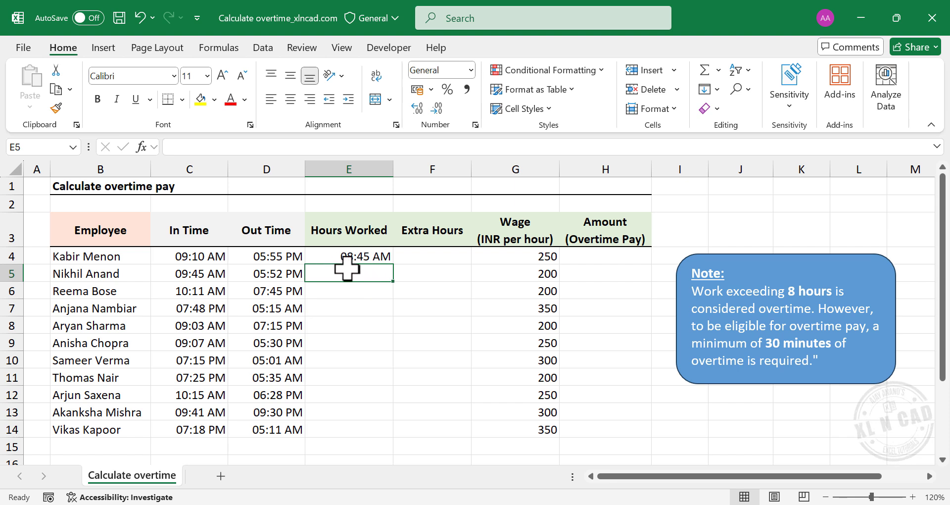
pyautogui.click(384, 257)
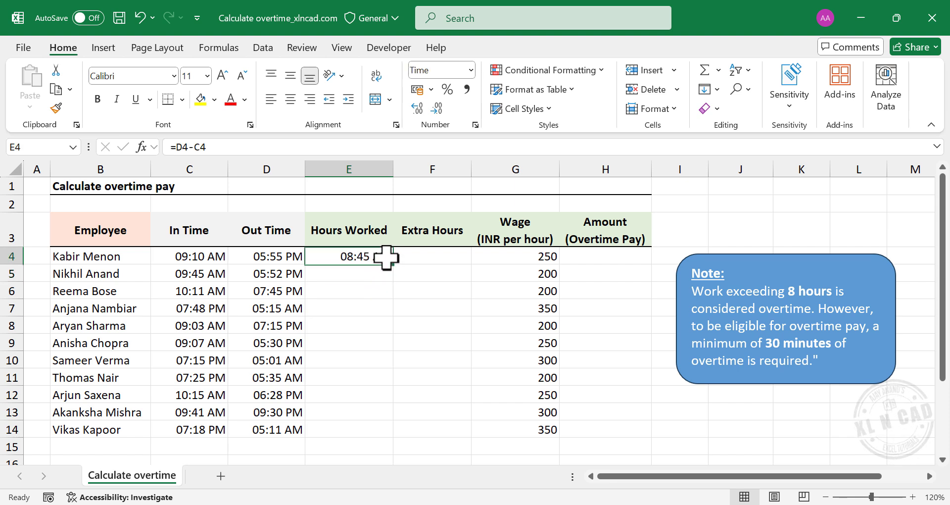
pyautogui.moveTo(393, 263); pyautogui.dragTo(399, 366)
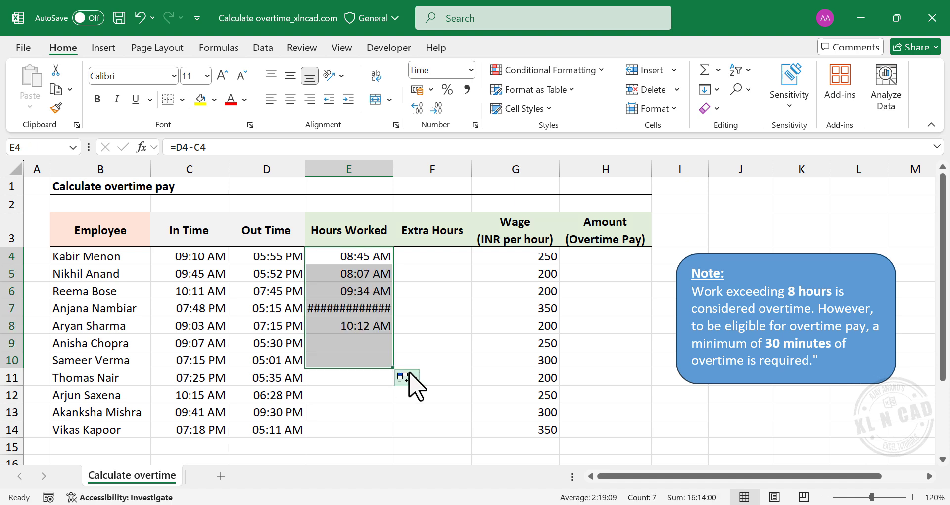
pyautogui.click(346, 309)
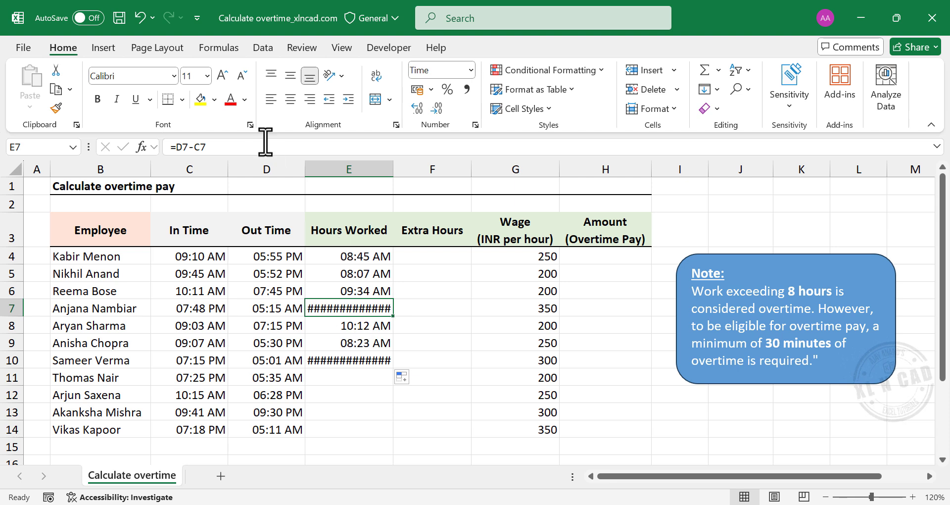
# - Undo the copied subtraction formulas and start an IF in E4 testing D4>C4
pyautogui.click(141, 19)
pyautogui.click(141, 19)
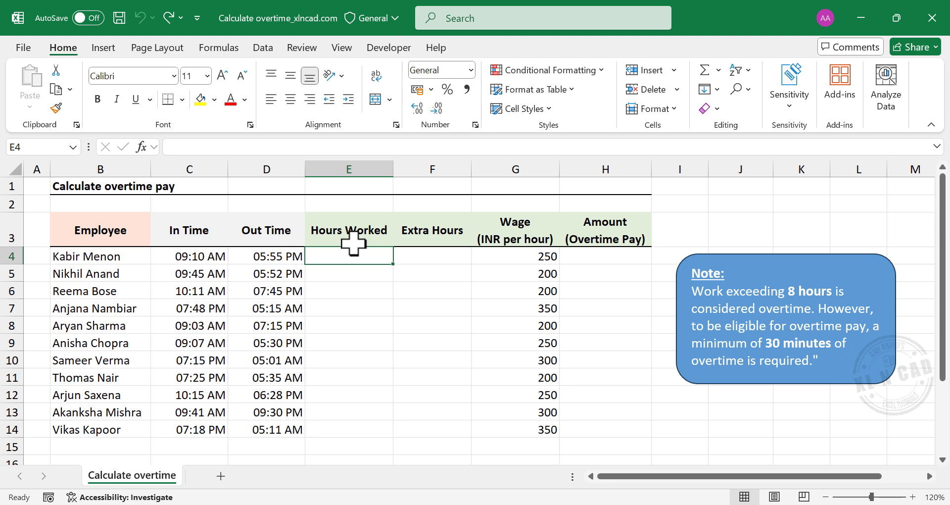
pyautogui.write('=')
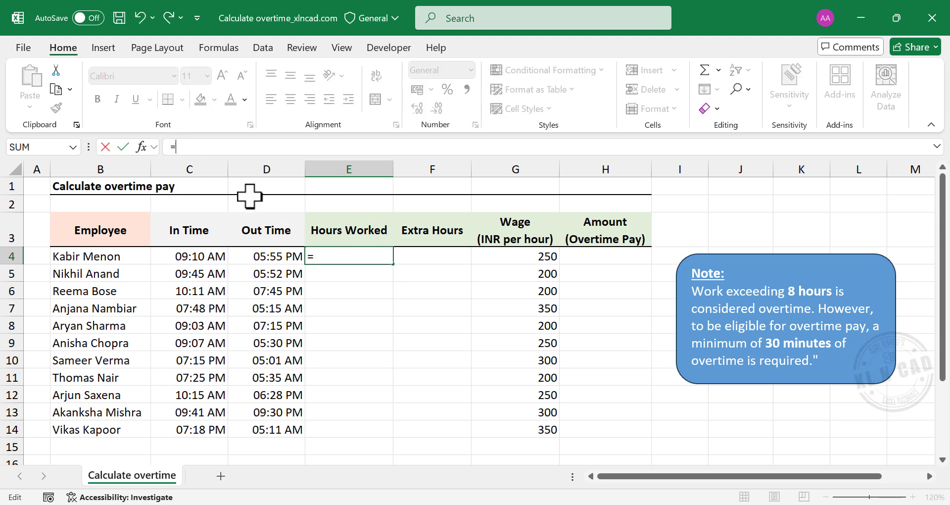
pyautogui.write('IF')
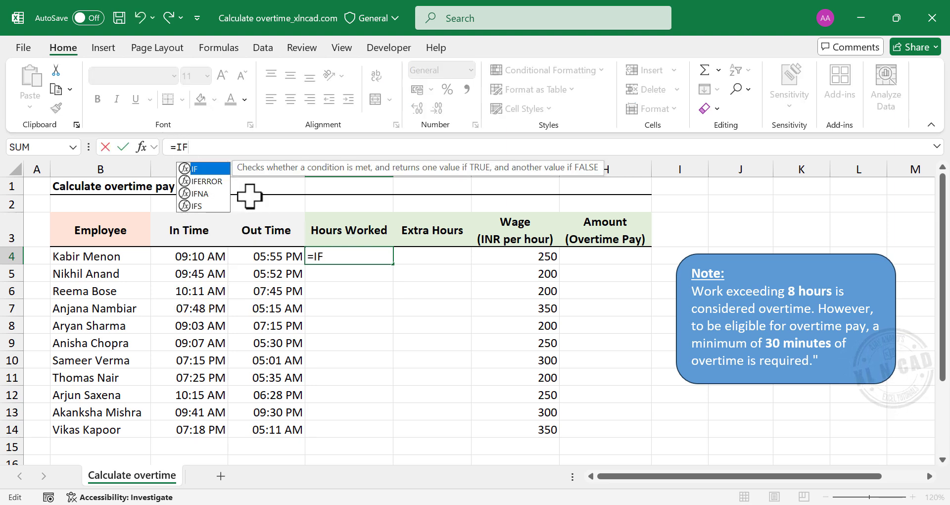
pyautogui.write('(')
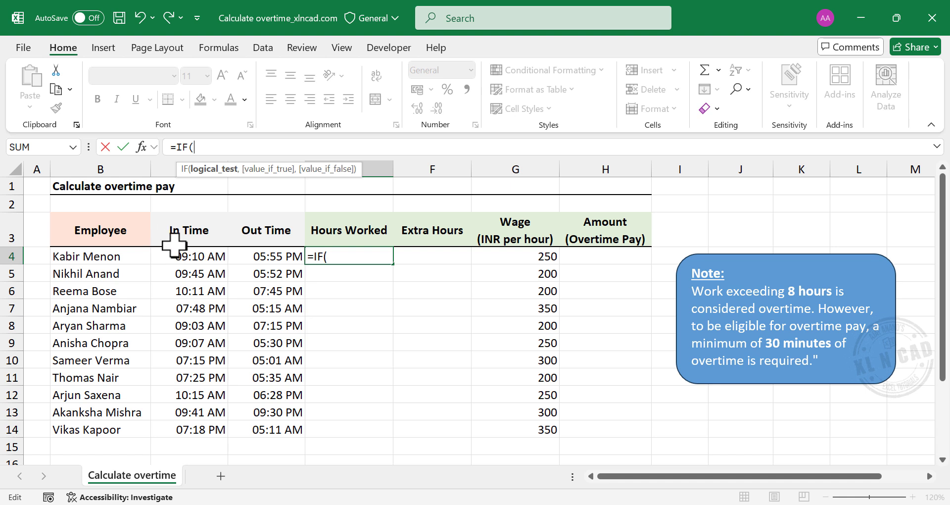
pyautogui.click(245, 256)
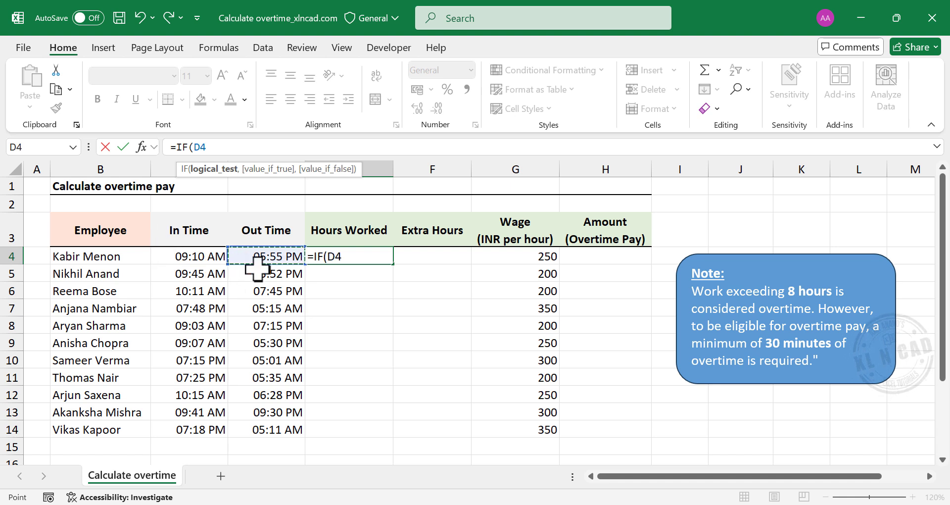
pyautogui.write('>')
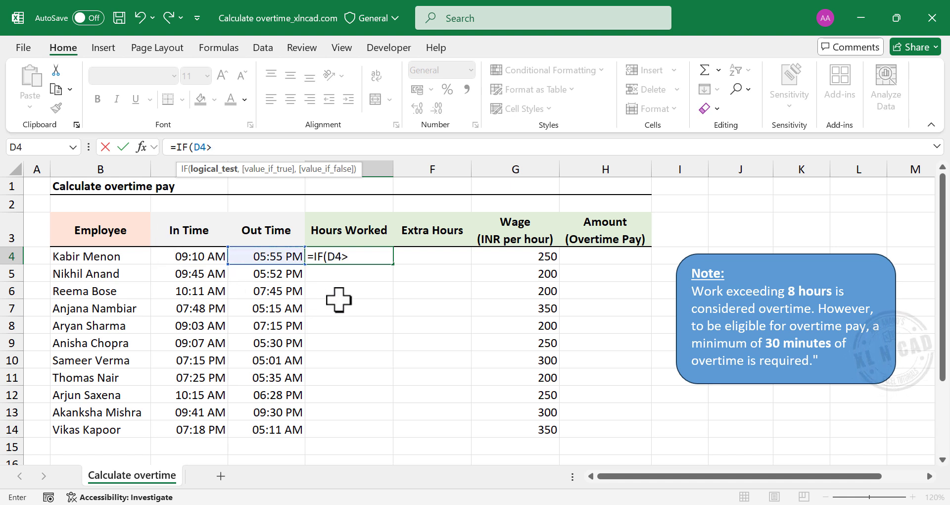
pyautogui.click(168, 256)
pyautogui.write(',')
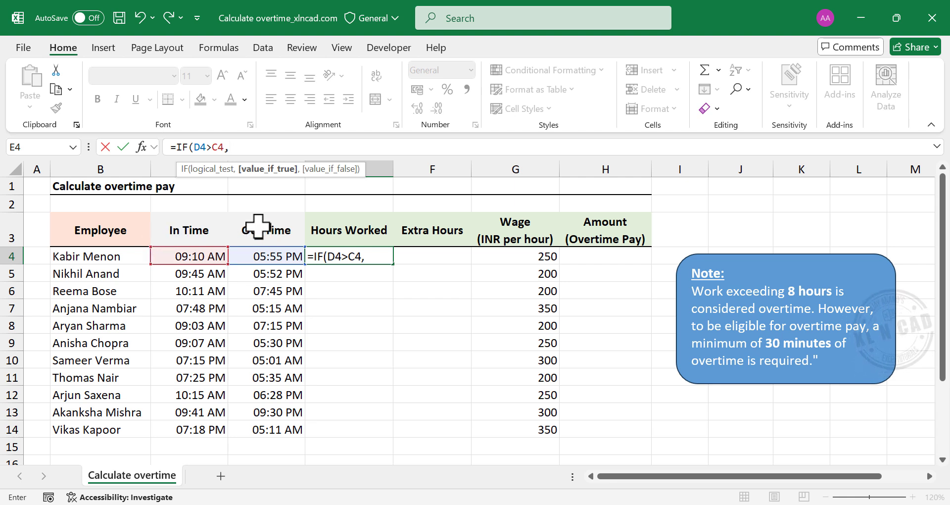
# - Finish the IF with D4-C4 for same-day shifts and D4-C4+1 for overnight shifts, giving 8.75 hours
pyautogui.click(242, 255)
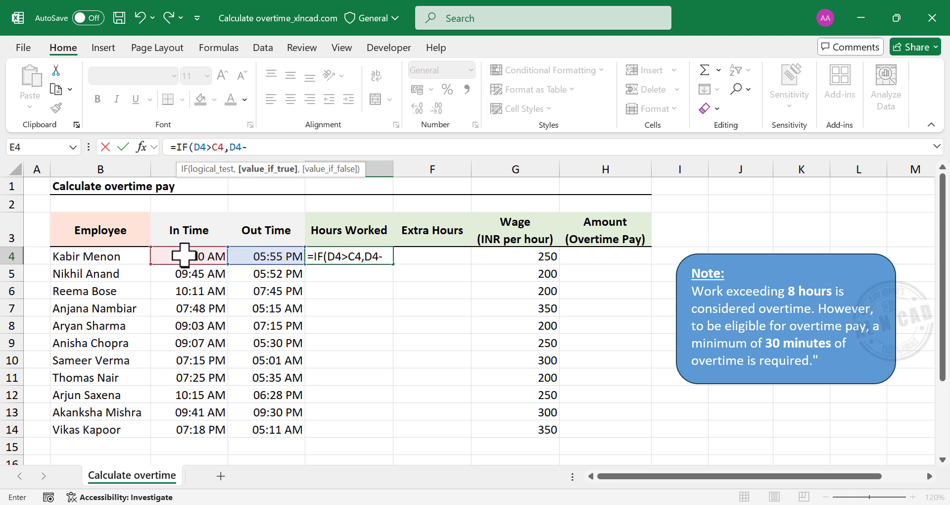
pyautogui.click(166, 255)
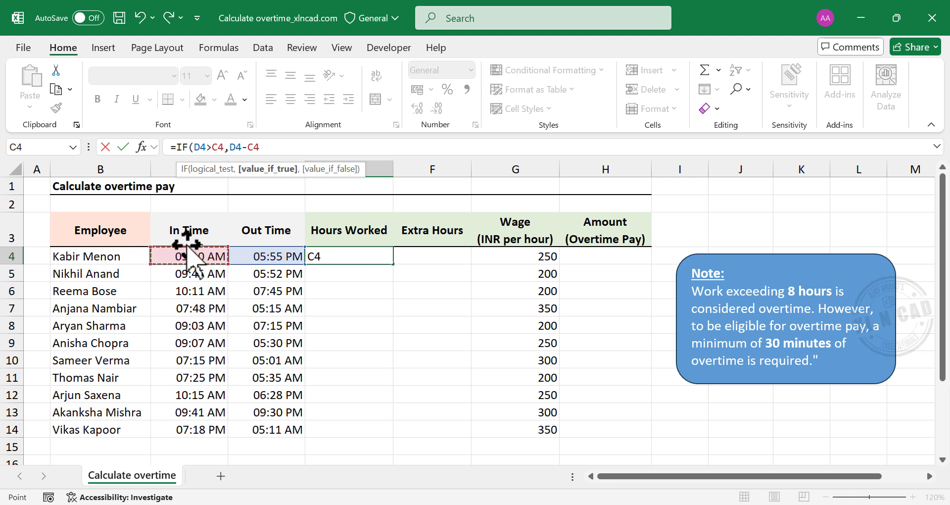
pyautogui.write(',')
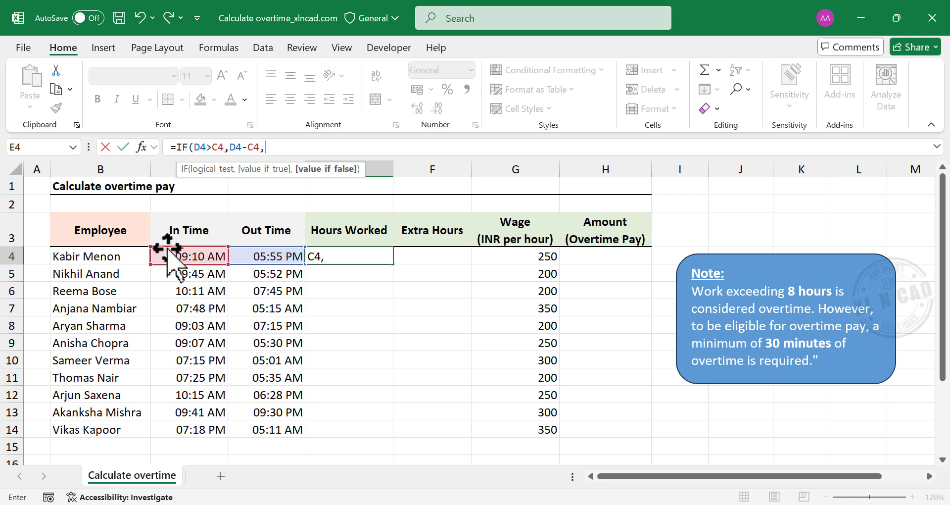
pyautogui.click(241, 256)
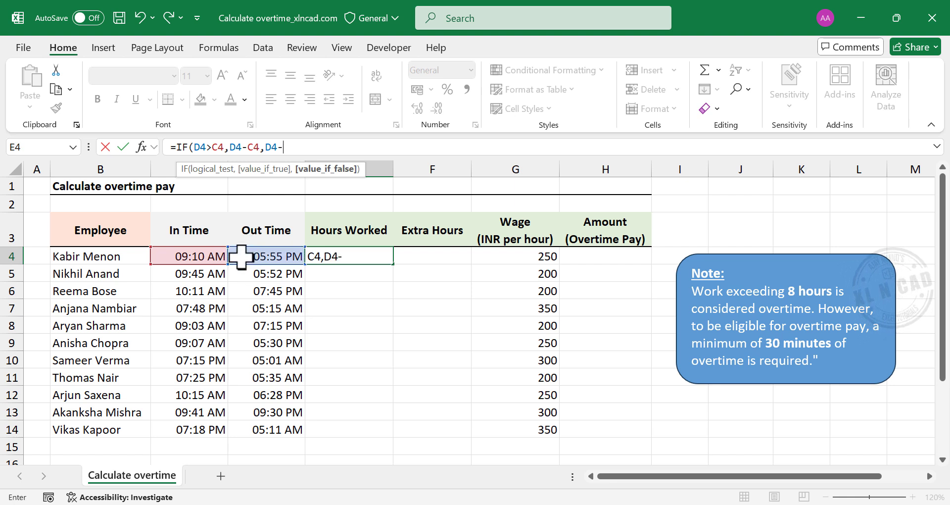
pyautogui.write('-')
pyautogui.click(178, 255)
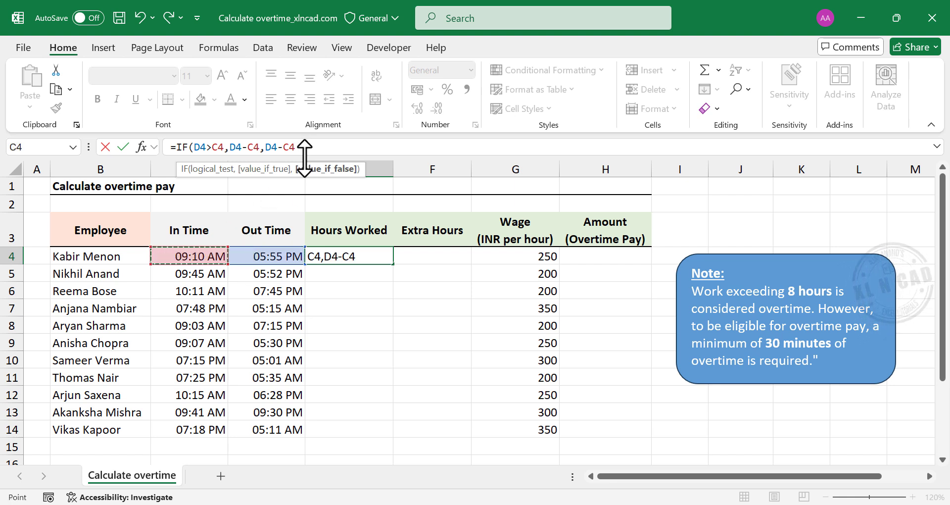
pyautogui.write('+1)*24')
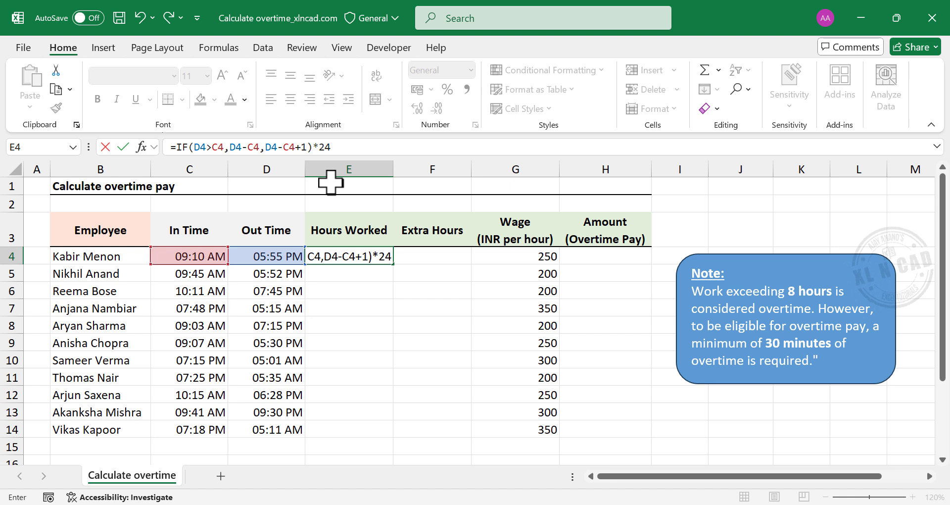
pyautogui.press('Return')
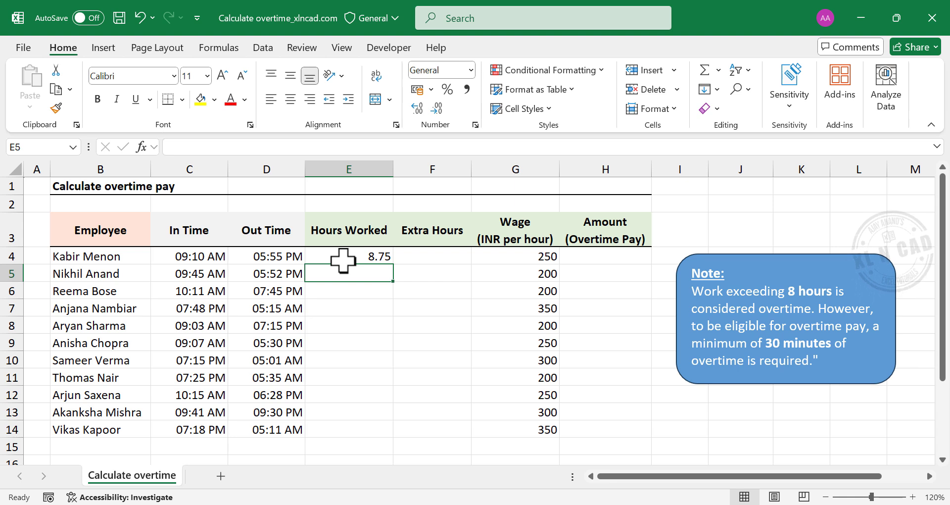
# - Copy E4's IF hours formula down to E14 and display Hours Worked with two decimals
pyautogui.click(358, 256)
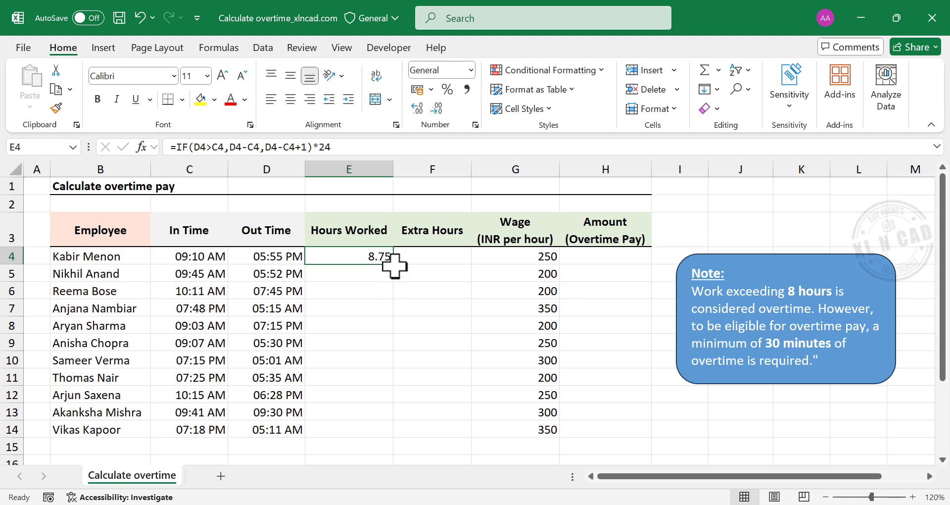
pyautogui.moveTo(393, 264); pyautogui.dragTo(396, 440)
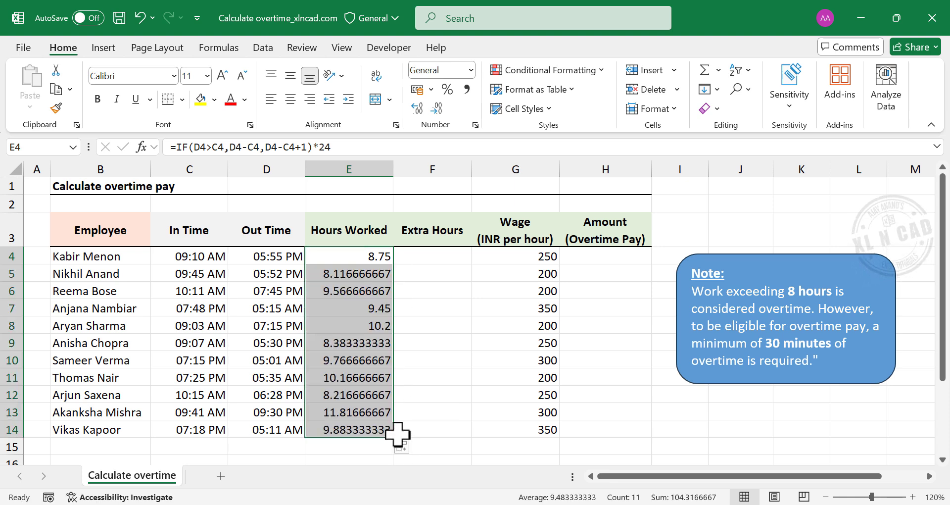
pyautogui.click(436, 109)
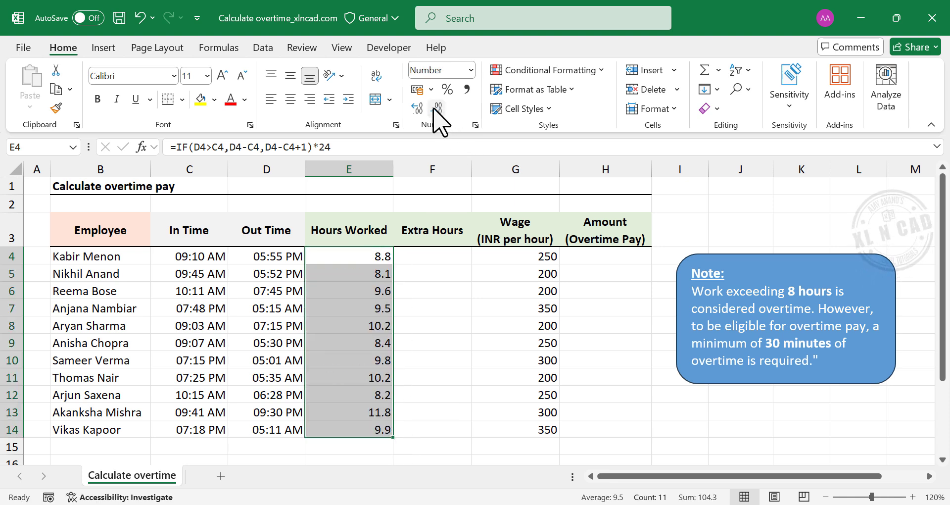
pyautogui.click(418, 108)
pyautogui.click(432, 338)
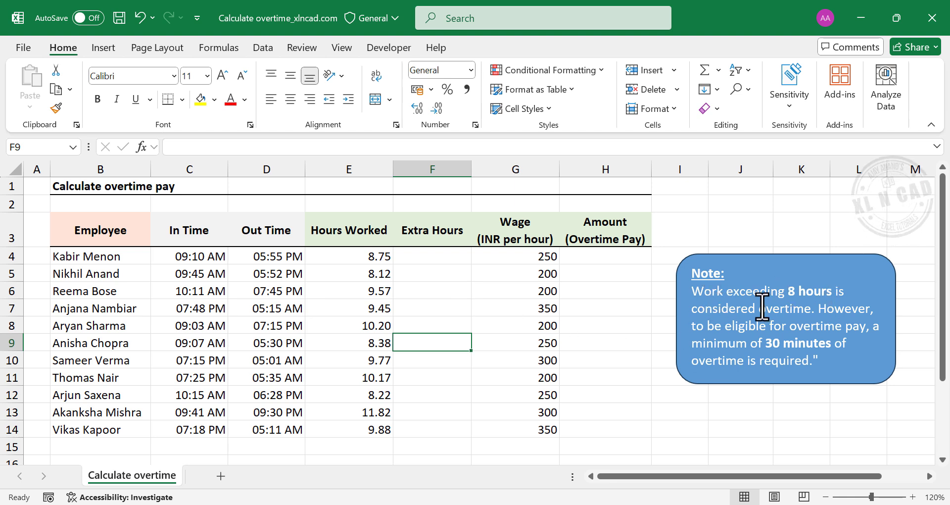
pyautogui.click(425, 253)
# - Enter =E4-8 in F4 and copy it down to F14, giving extra hours from 0.12 to 3.82
pyautogui.write('=')
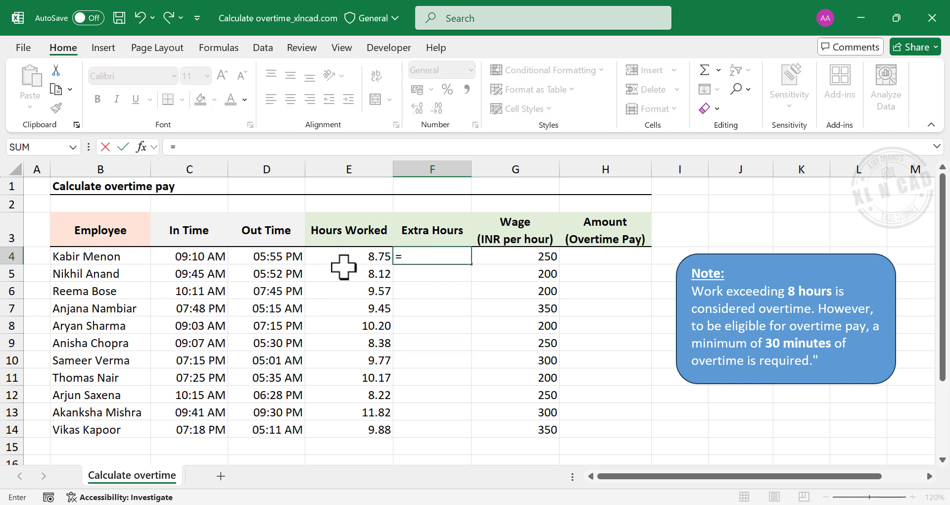
pyautogui.click(340, 255)
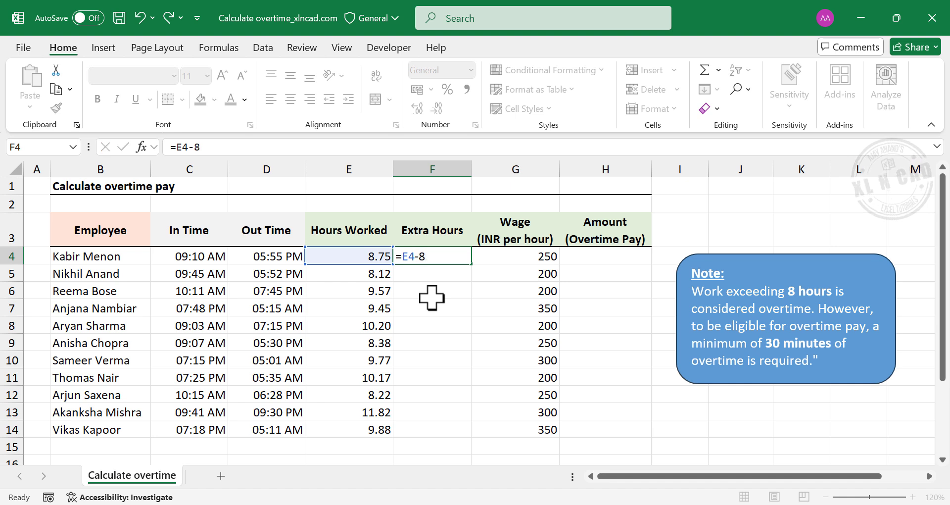
pyautogui.press('Return')
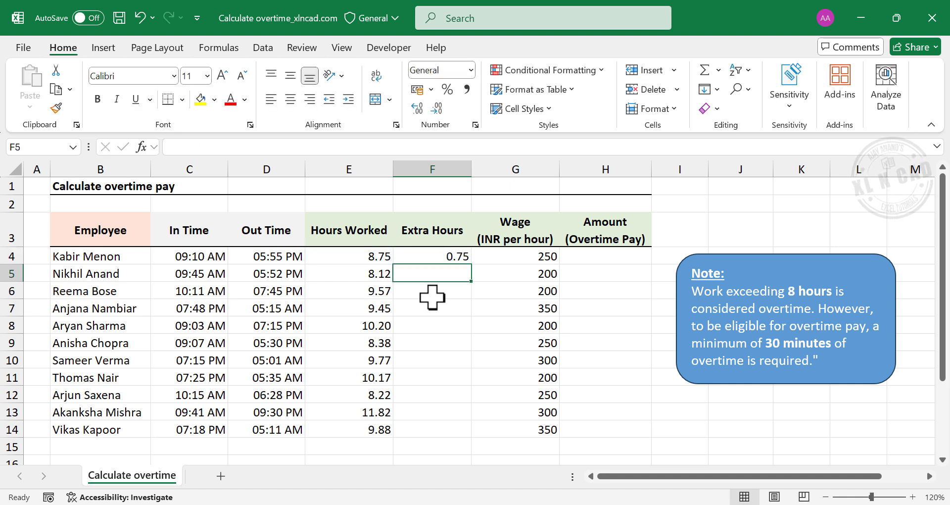
pyautogui.click(436, 256)
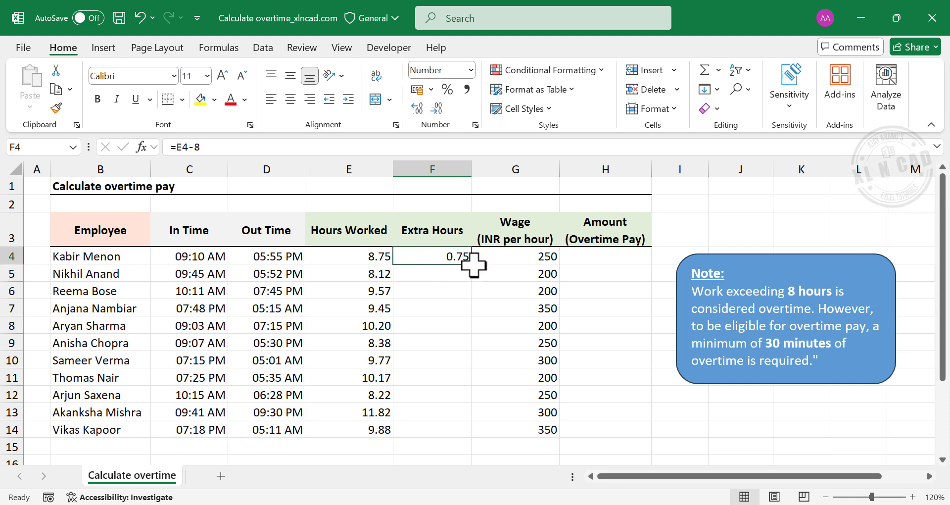
pyautogui.moveTo(476, 266); pyautogui.dragTo(484, 443)
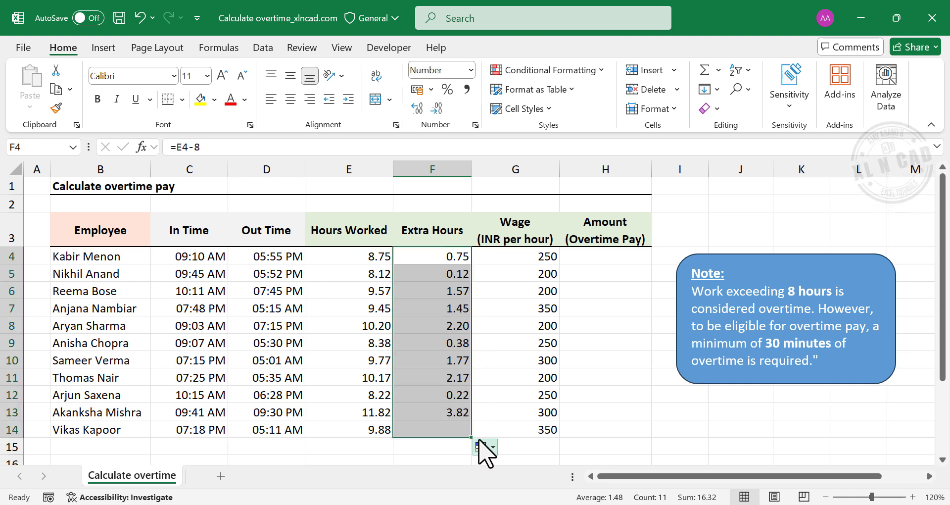
pyautogui.click(435, 326)
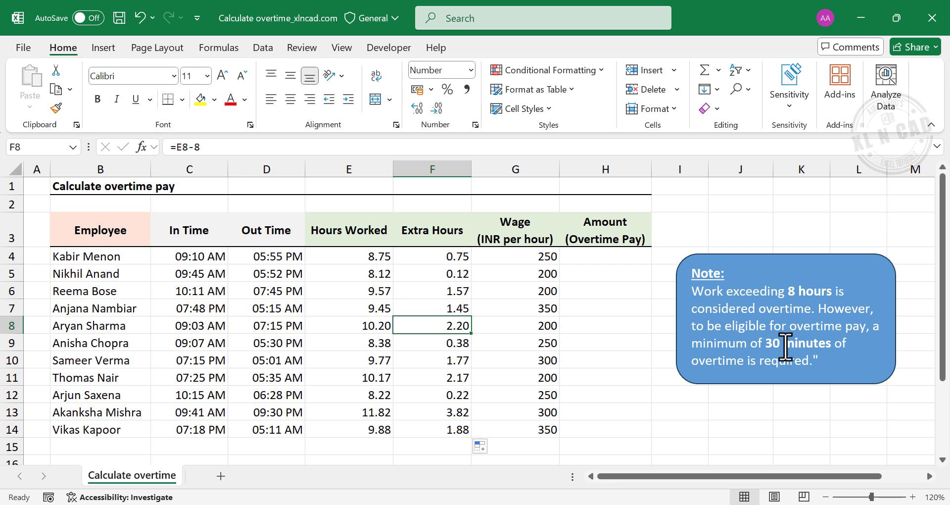
pyautogui.click(428, 273)
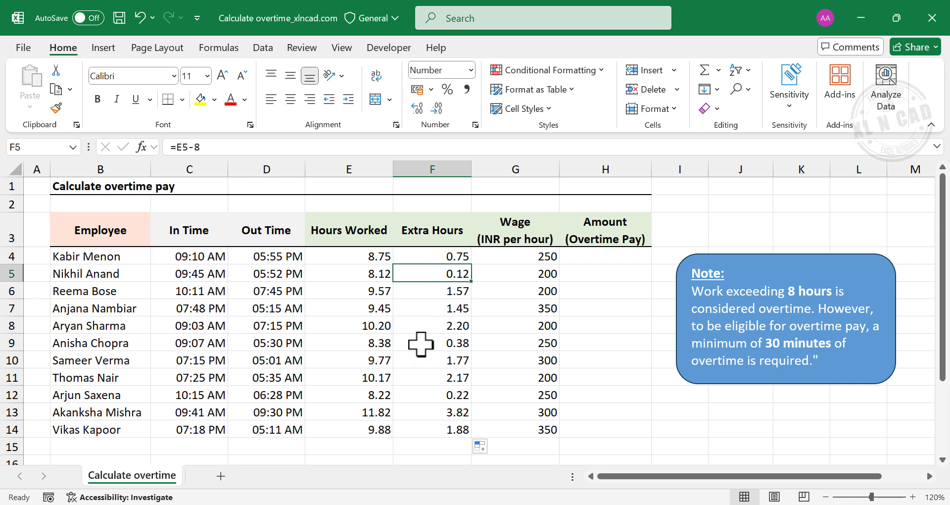
pyautogui.click(442, 337)
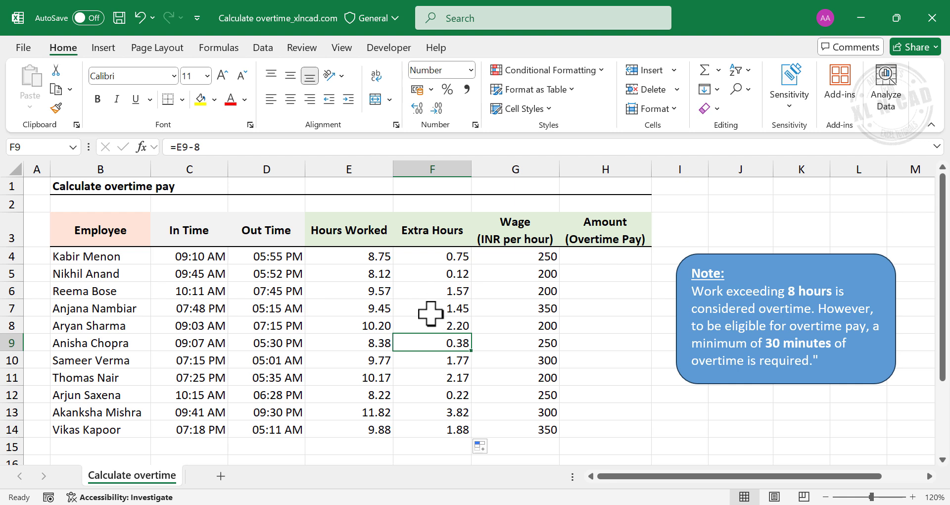
# - Enter =IF(F4>0.5,F4*G4,"") in H4, showing 188 as the first overtime pay
pyautogui.click(612, 258)
pyautogui.press('F2')
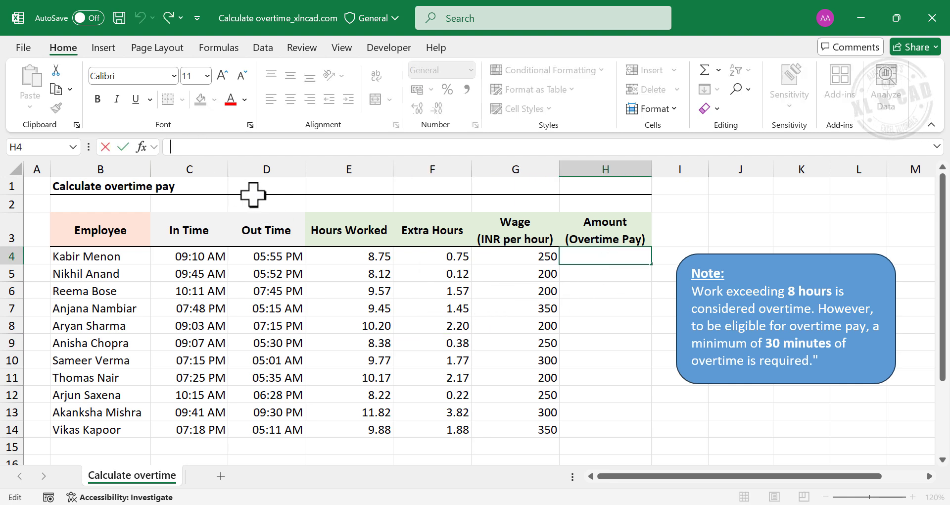
pyautogui.write('=I')
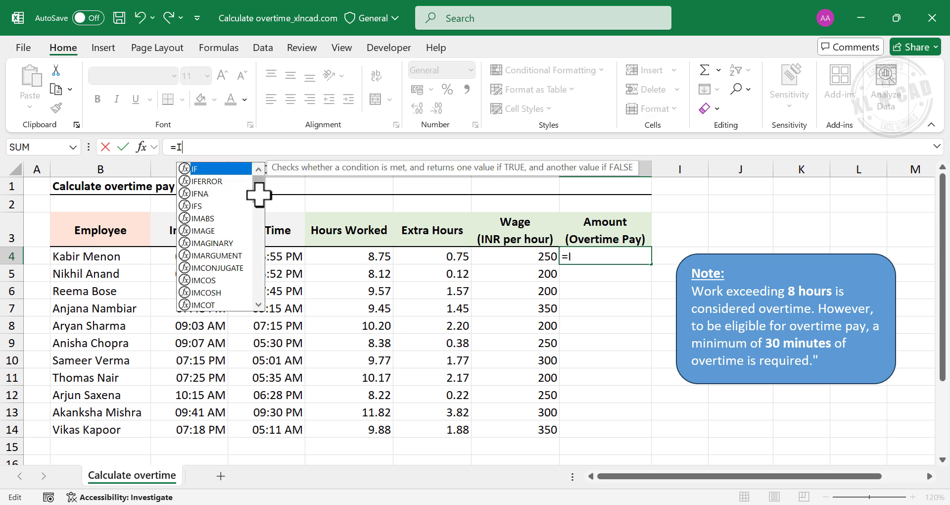
pyautogui.write('F(')
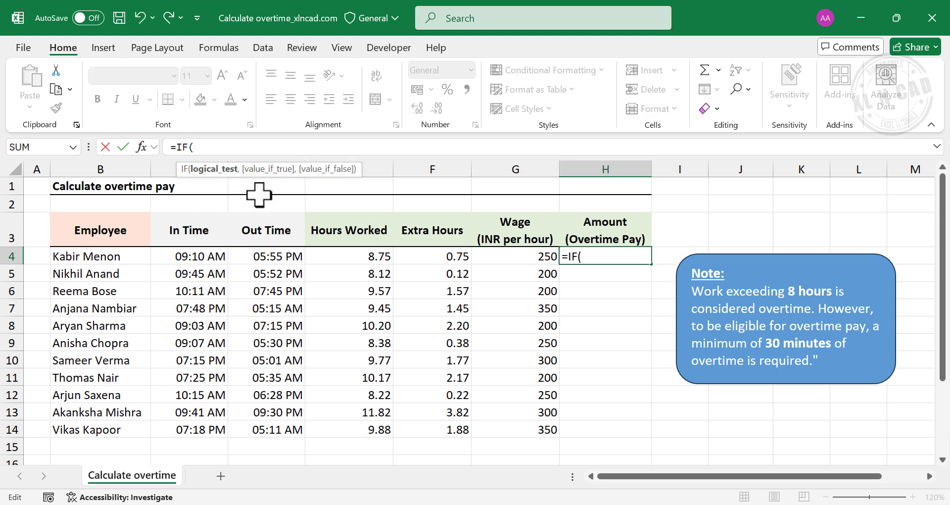
pyautogui.click(431, 255)
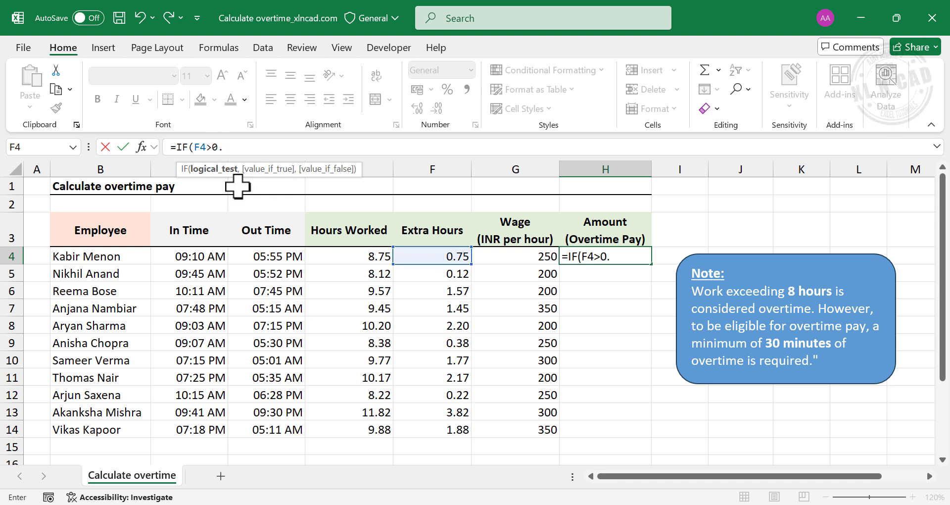
pyautogui.write('>0.5,')
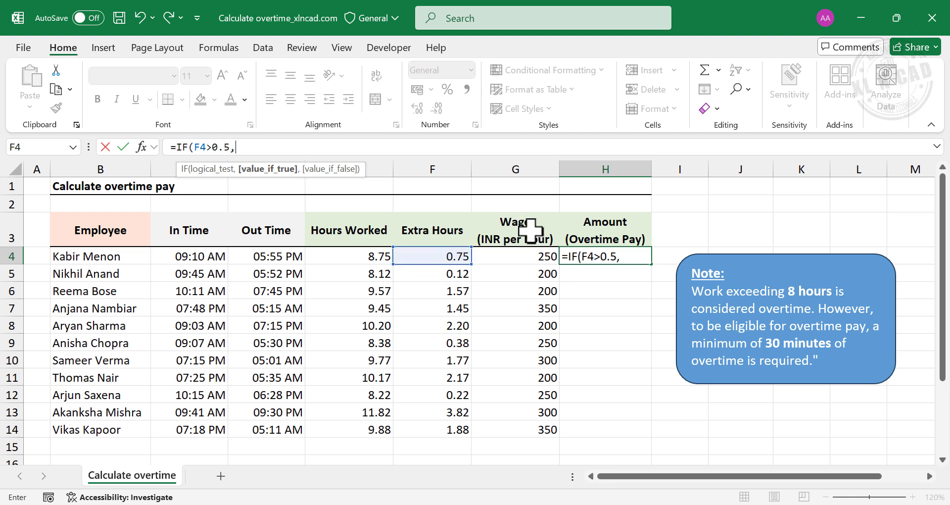
pyautogui.click(424, 255)
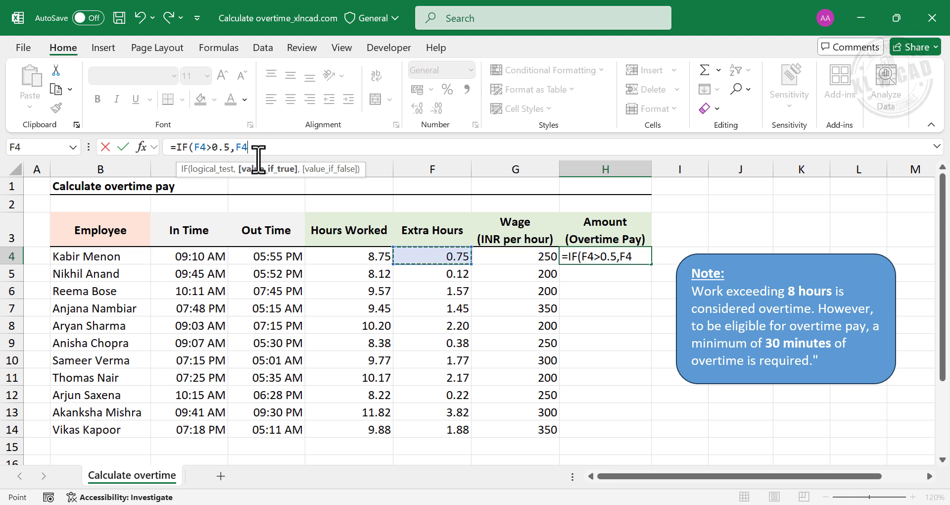
pyautogui.click(513, 253)
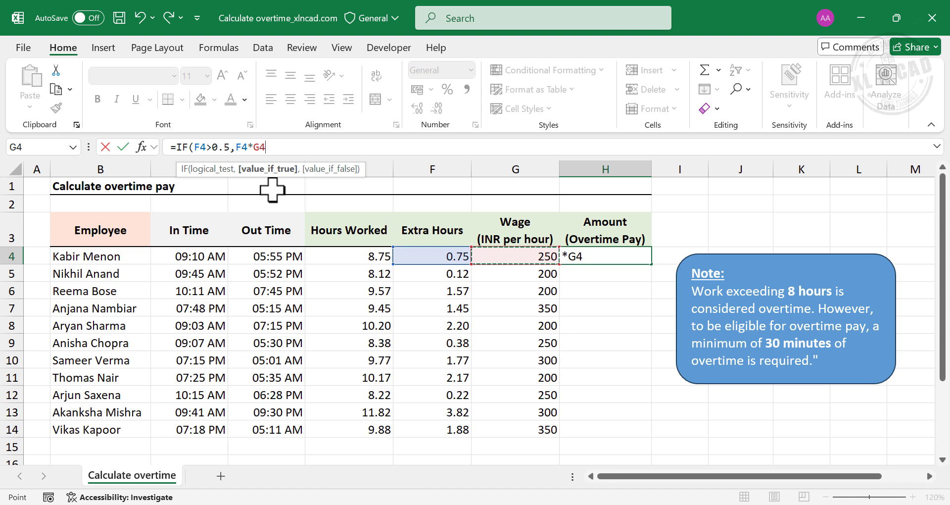
pyautogui.write(',')
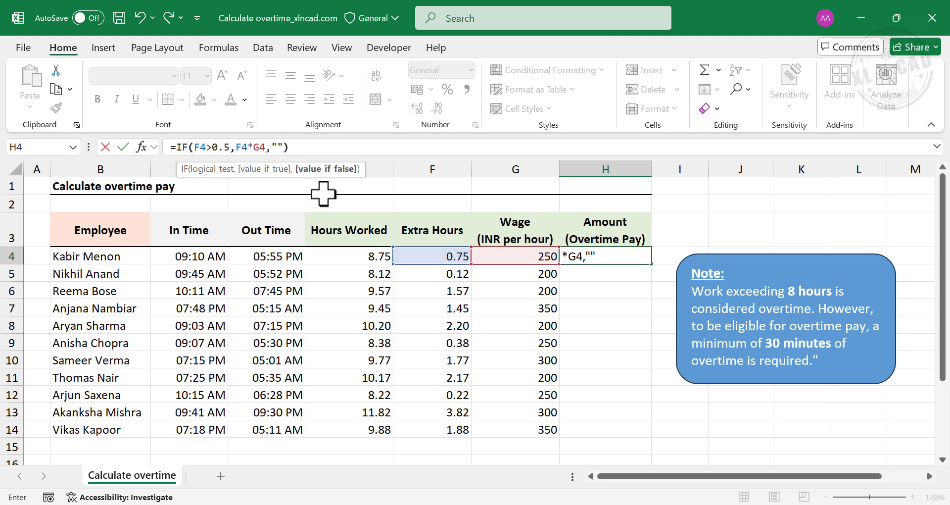
pyautogui.write('"")')
pyautogui.press('Return')
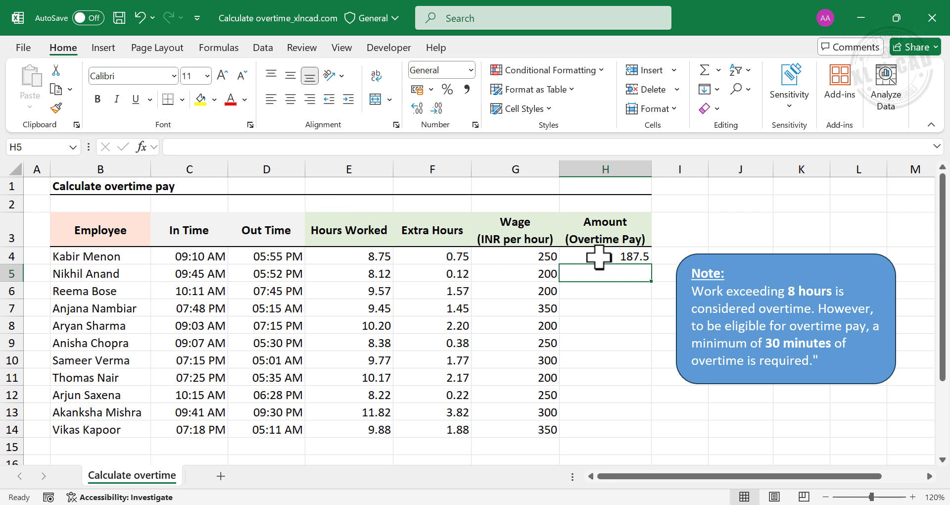
pyautogui.click(599, 257)
# - Format H4's overtime pay as a whole number, copy it down to H14, and check the results
pyautogui.click(436, 108)
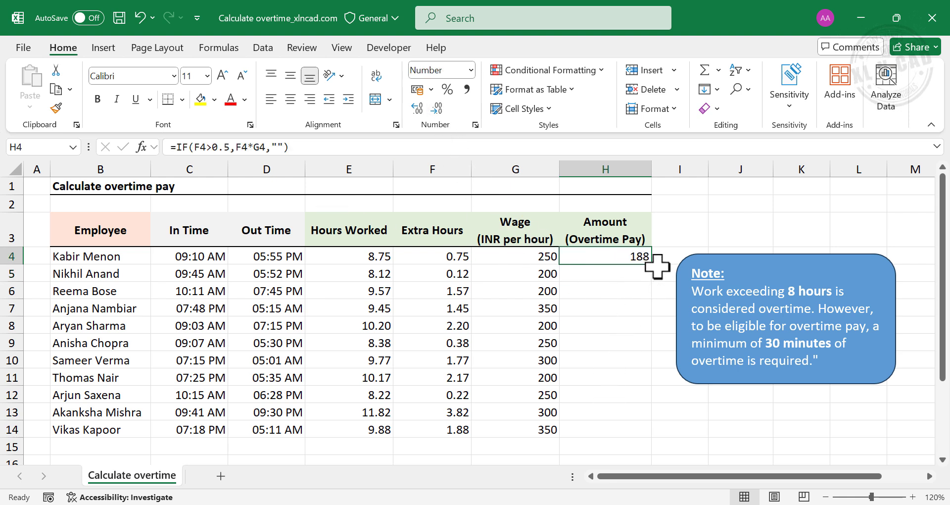
pyautogui.moveTo(656, 266); pyautogui.dragTo(637, 436)
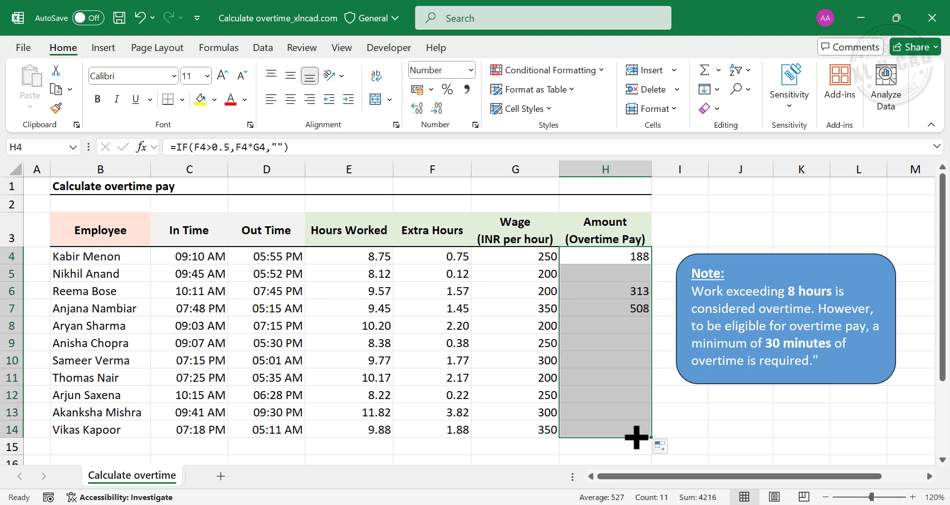
pyautogui.click(600, 292)
pyautogui.click(604, 309)
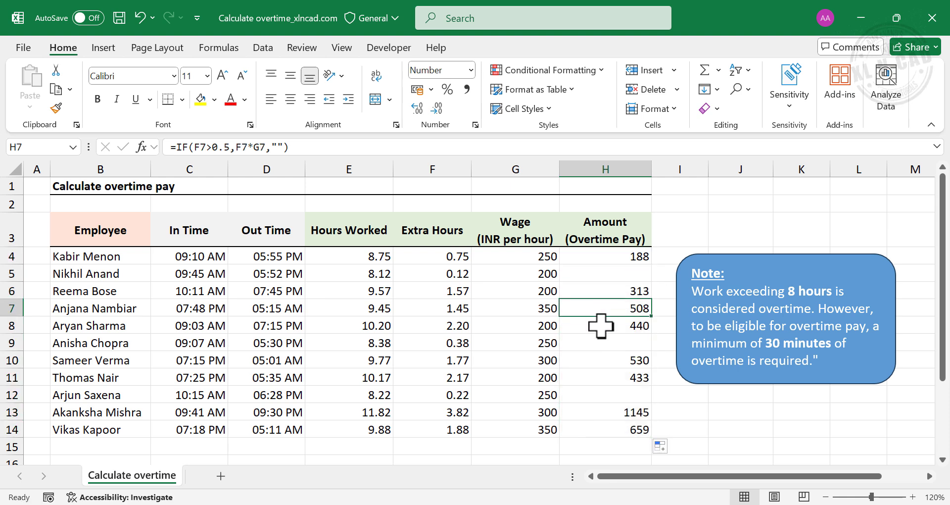
pyautogui.click(605, 325)
pyautogui.click(607, 362)
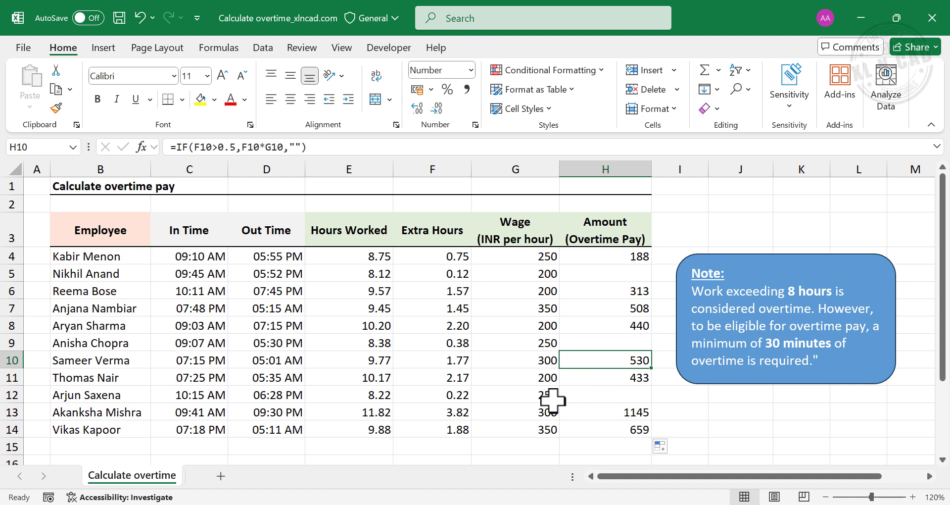
pyautogui.click(447, 395)
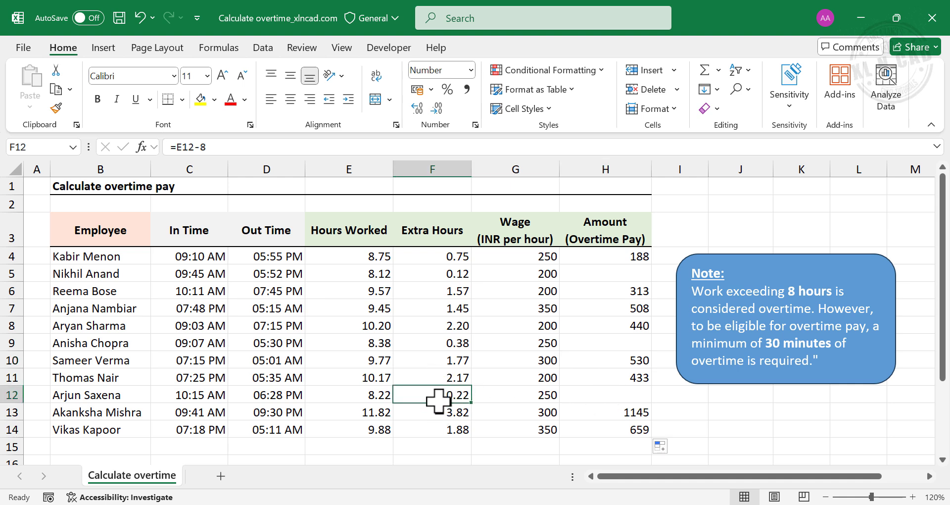
pyautogui.click(599, 394)
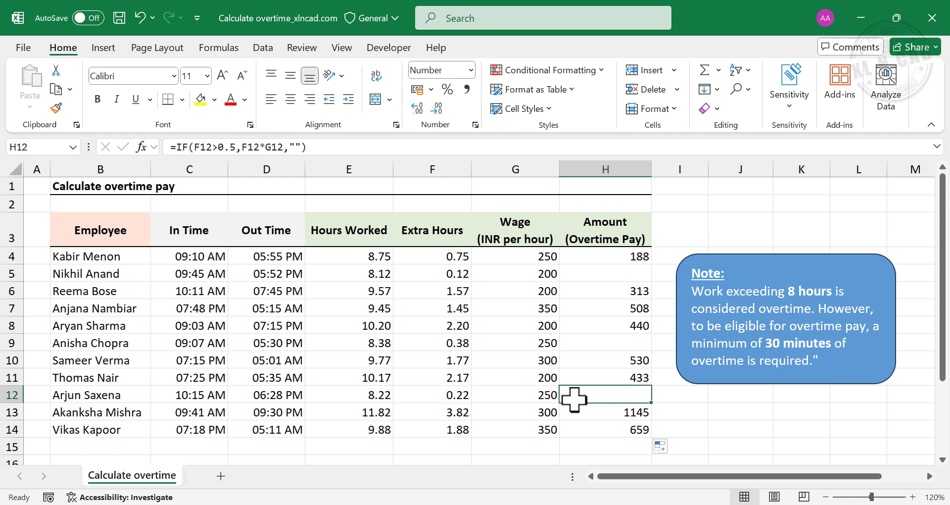
# - Correct D5's out time to 07:52 PM (19:52), so H5's overtime pay becomes 423
pyautogui.click(280, 274)
pyautogui.click(182, 147)
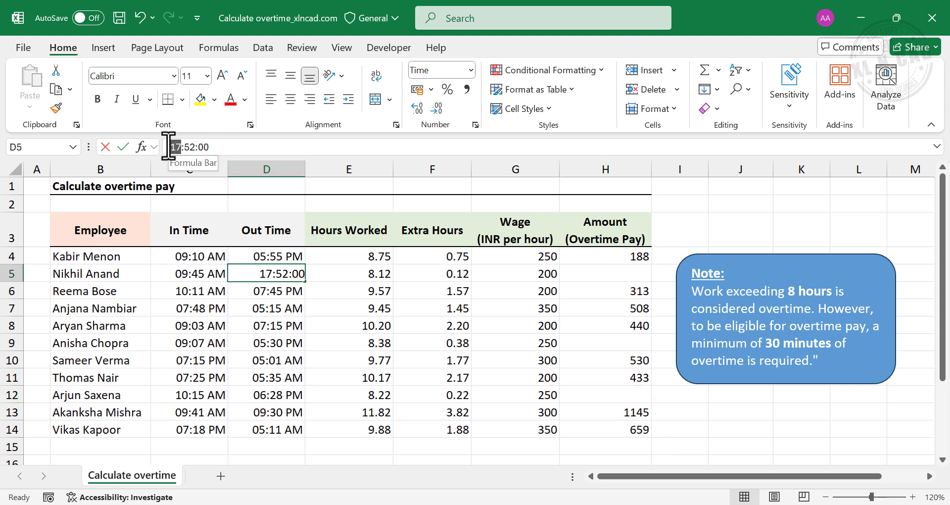
pyautogui.press('BackSpace')
pyautogui.write('9')
pyautogui.press('Return')
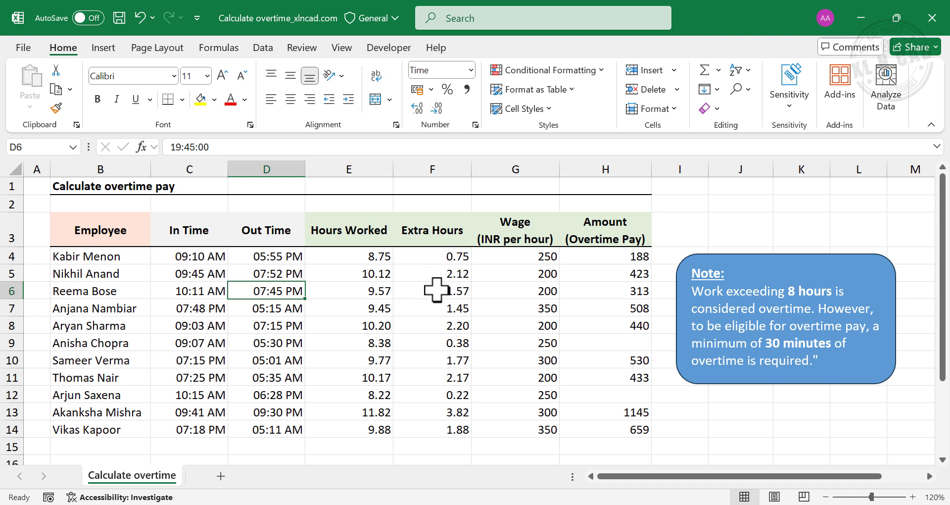
pyautogui.click(621, 272)
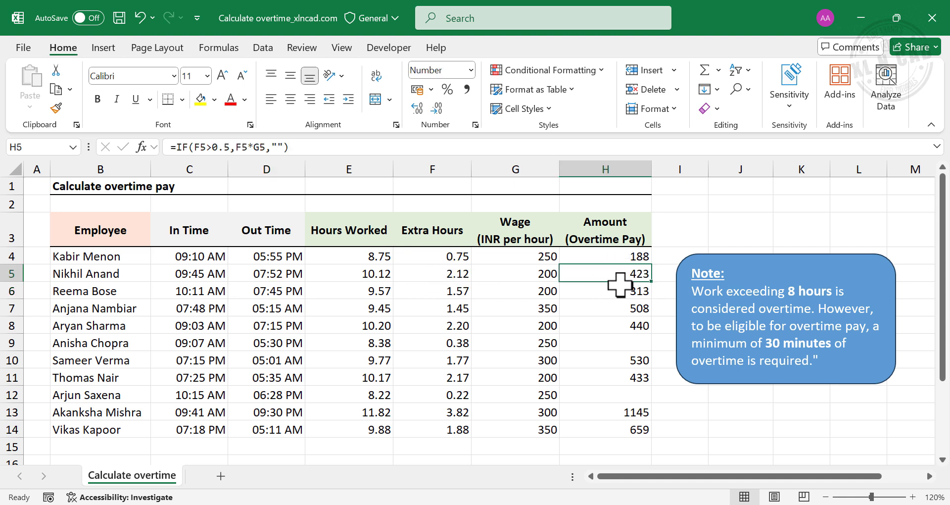